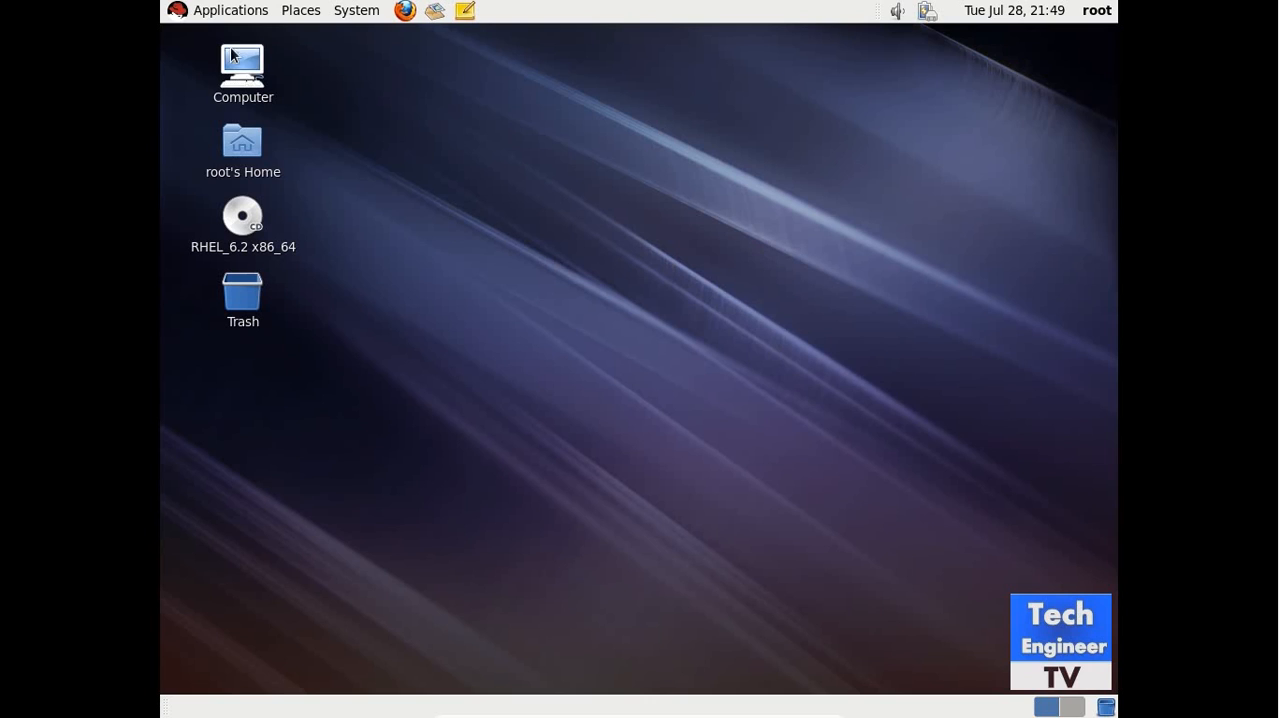
Open Disk Utility and maximize its window.
click(229, 12)
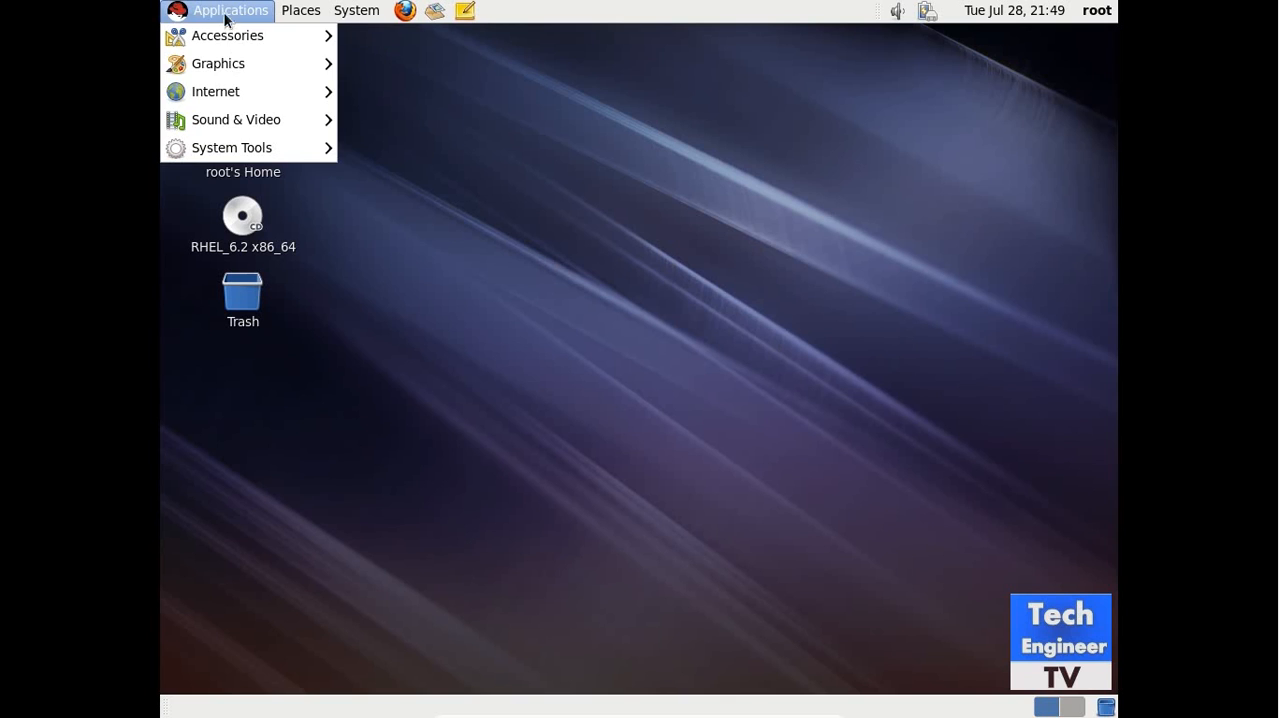
mouse_move(227, 143)
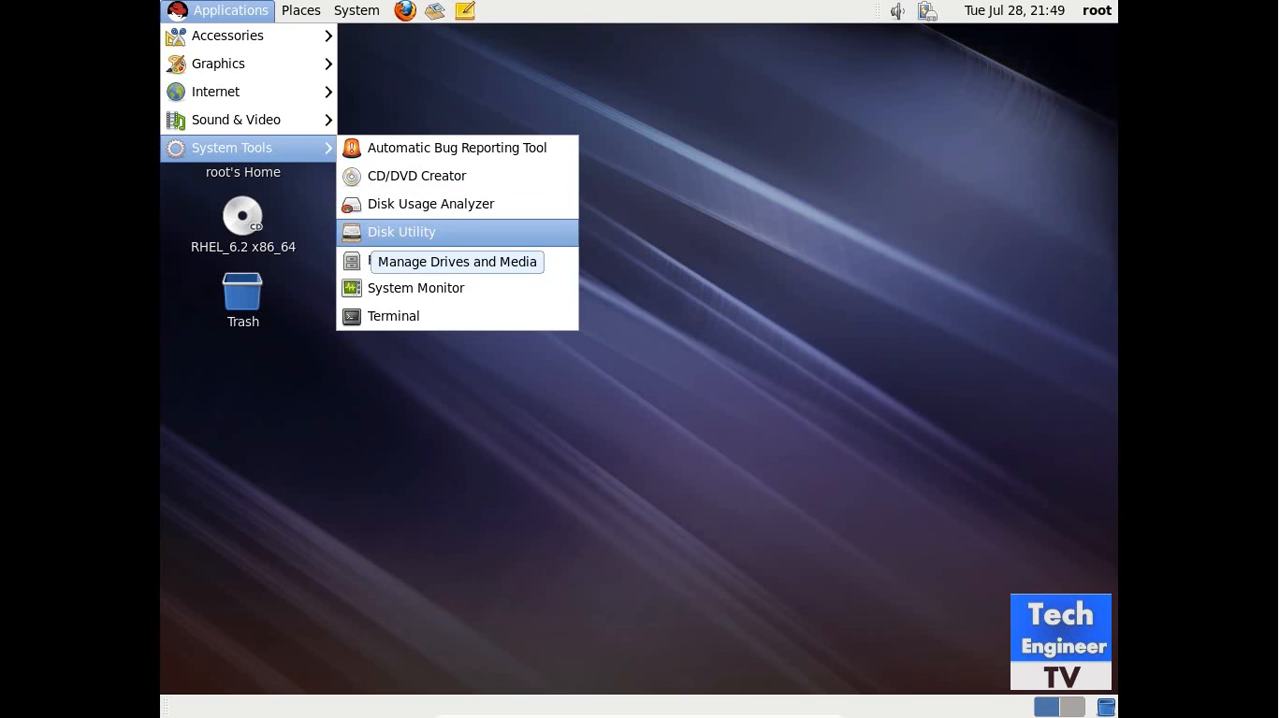
click(400, 232)
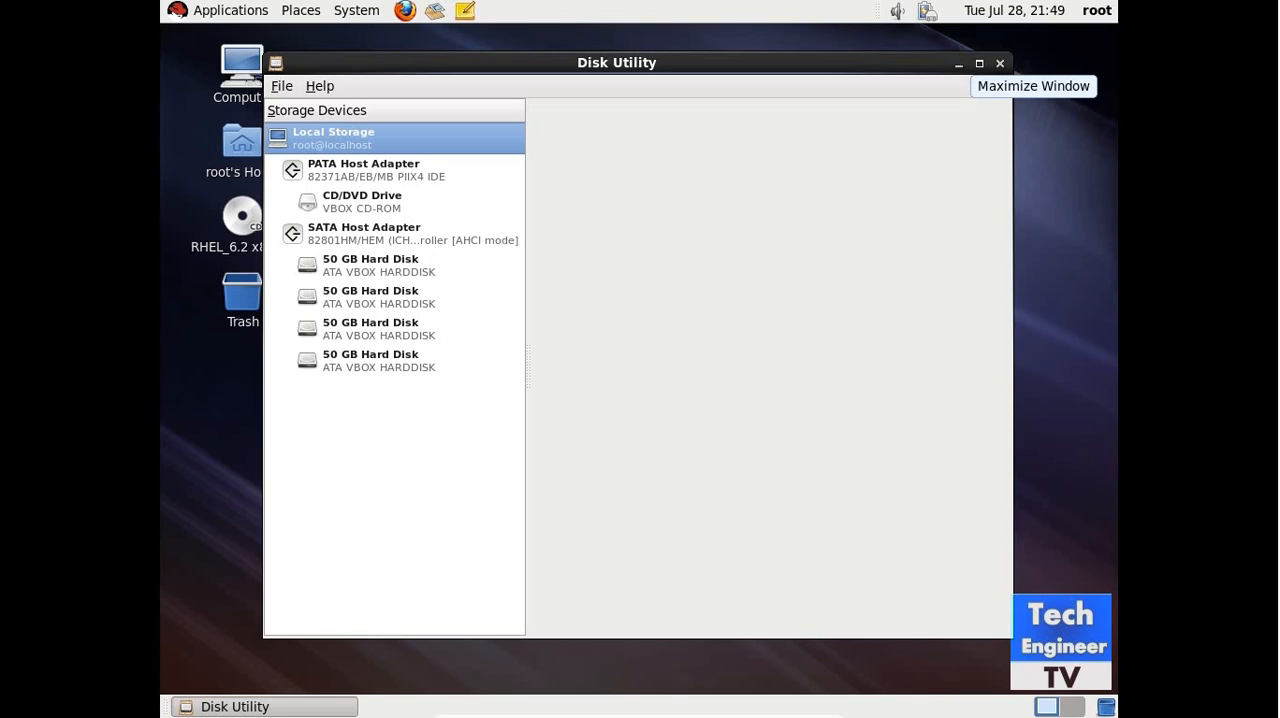
click(979, 64)
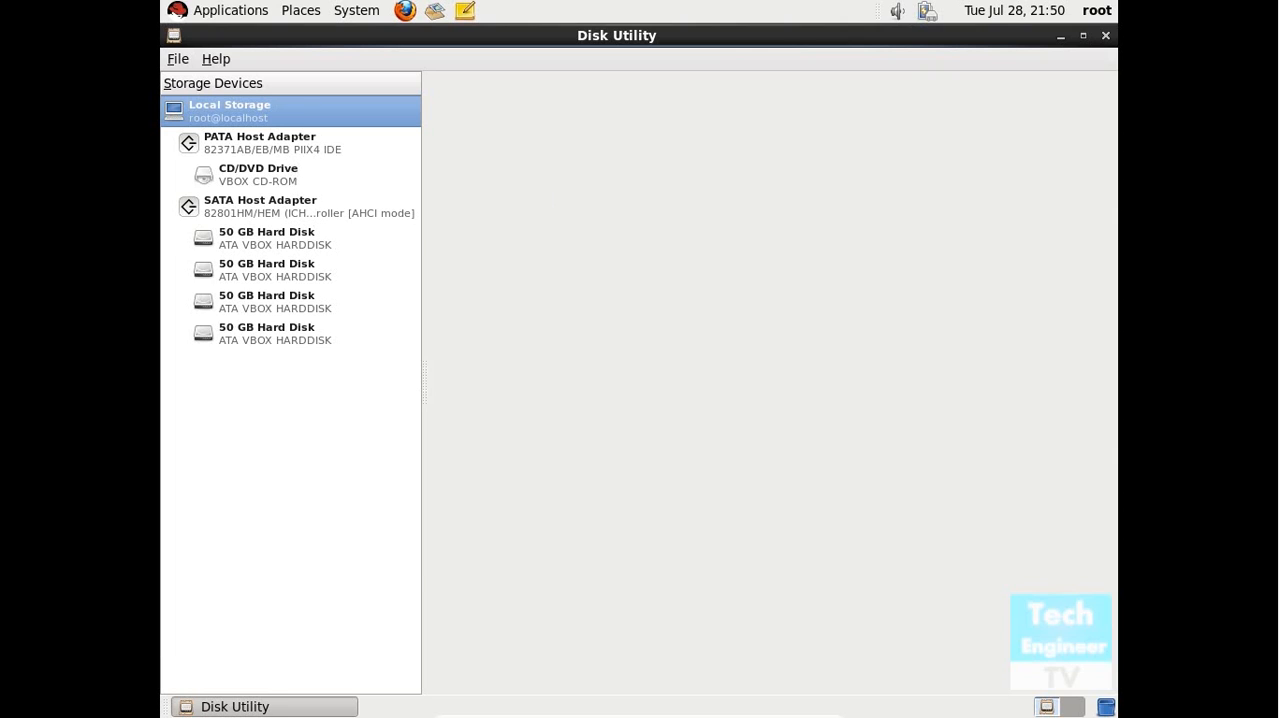
Review the details of the SATA host adapter and the first two 50 GB hard disks, /dev/sda and /dev/sdb.
click(280, 215)
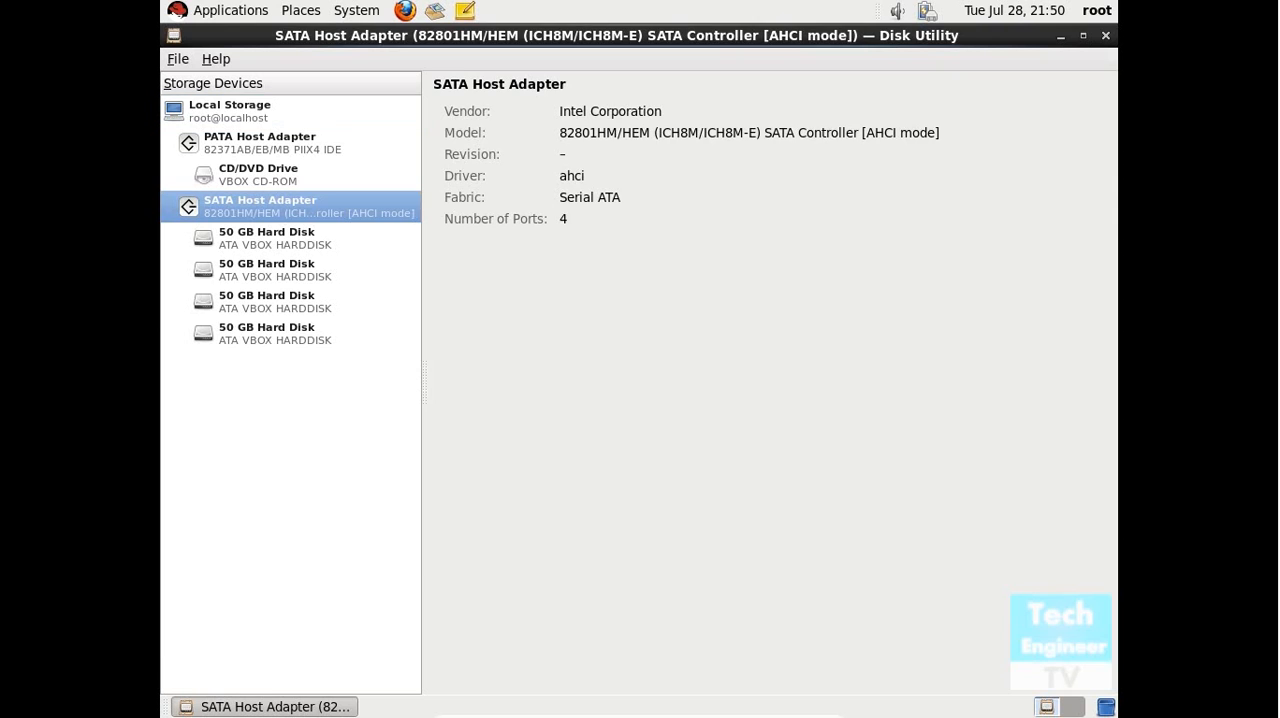
click(265, 240)
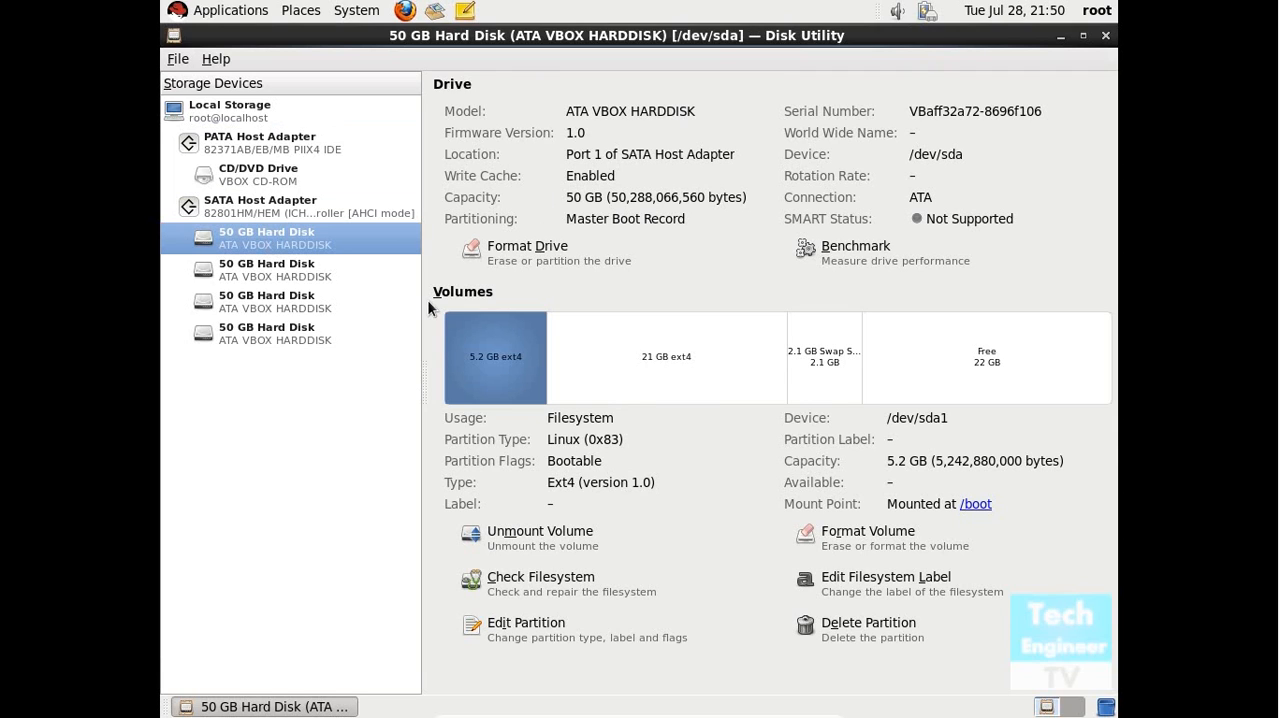
click(266, 270)
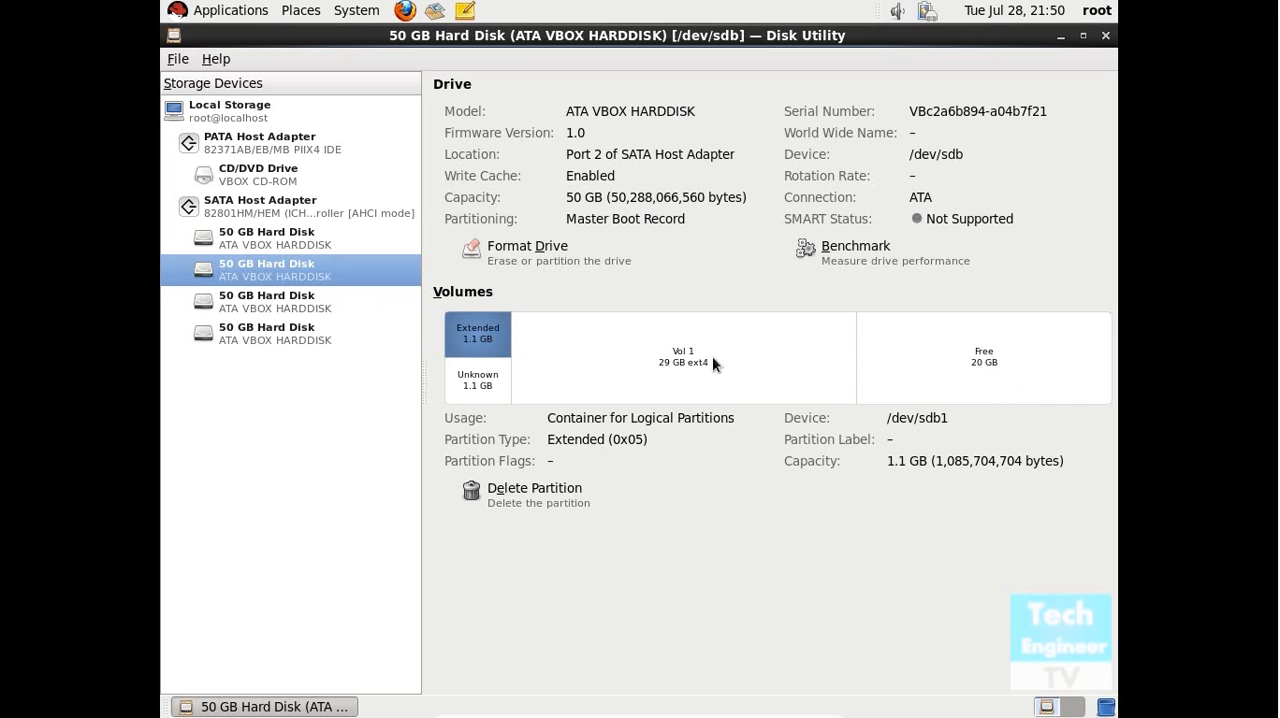
Format the third 50 GB hard disk, /dev/sdc, with the Master Boot Record scheme.
click(303, 309)
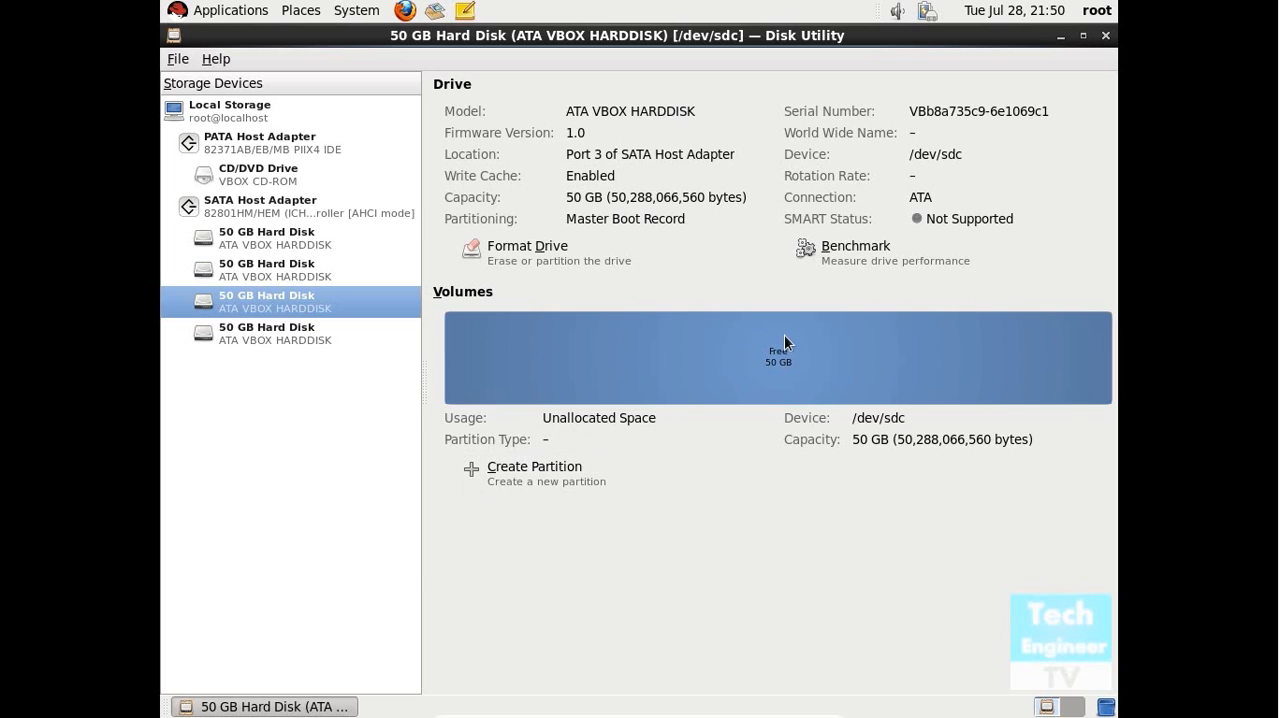
click(518, 477)
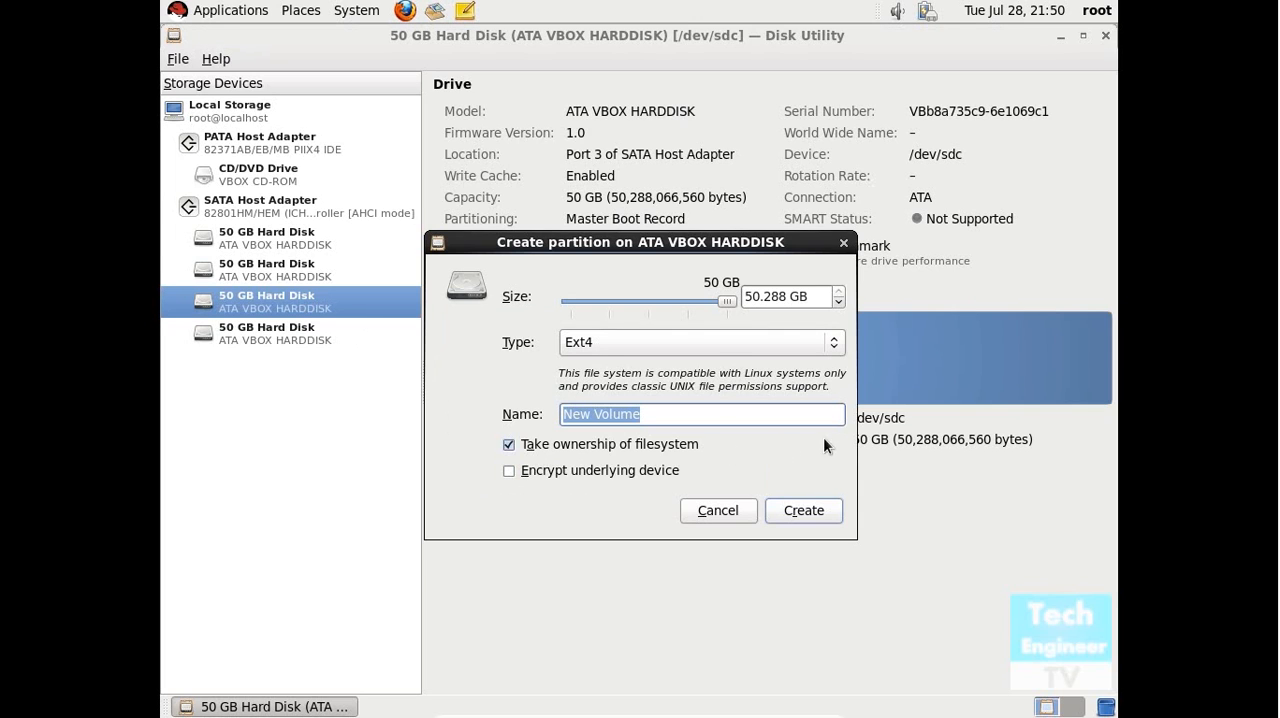
click(735, 511)
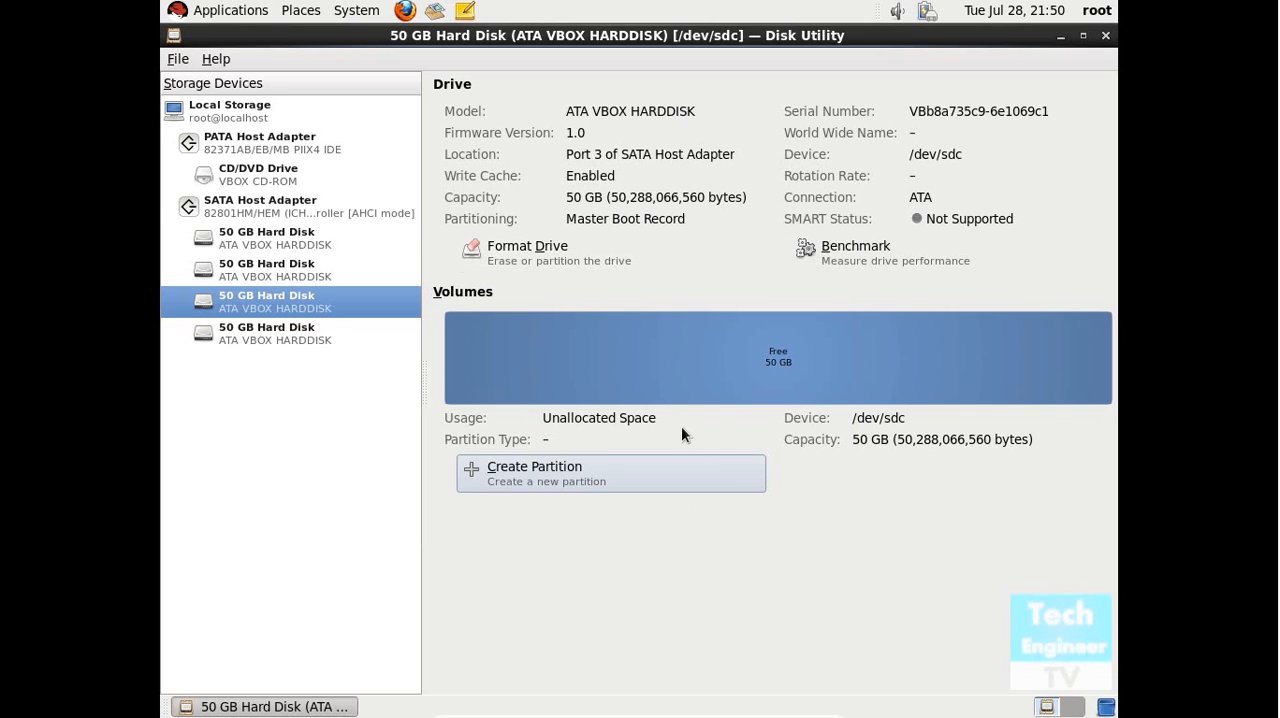
click(557, 254)
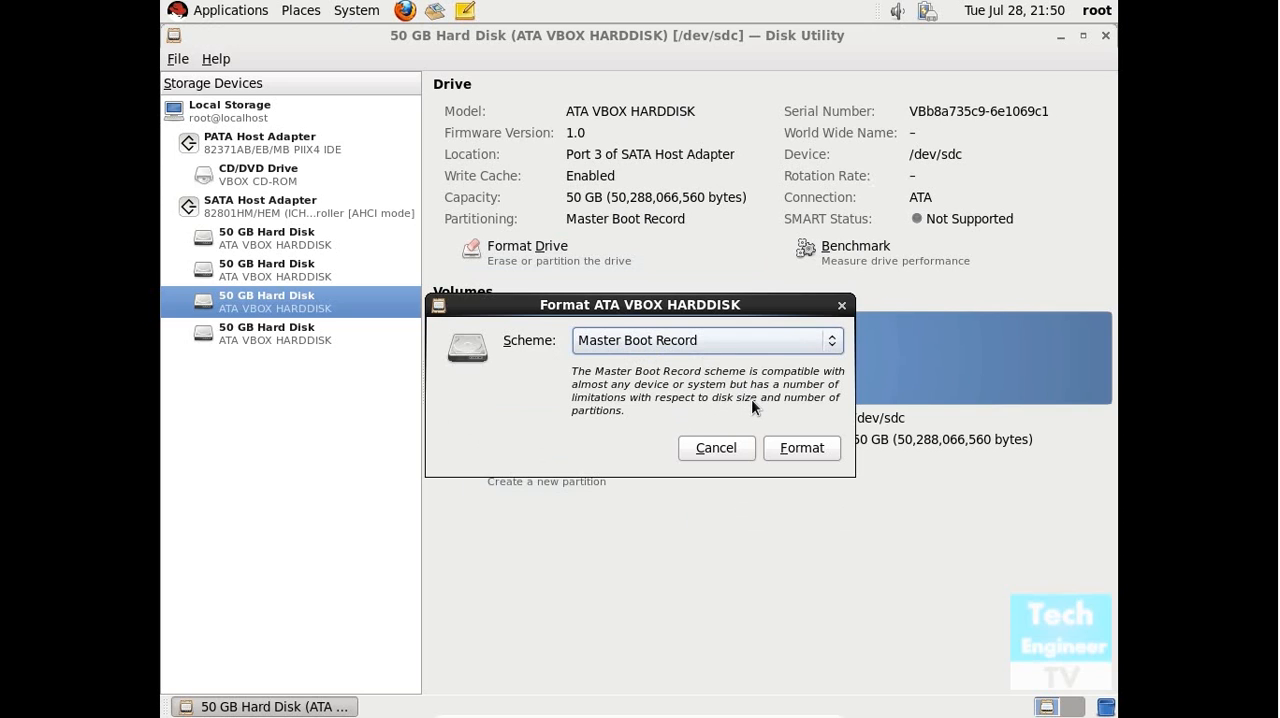
click(744, 345)
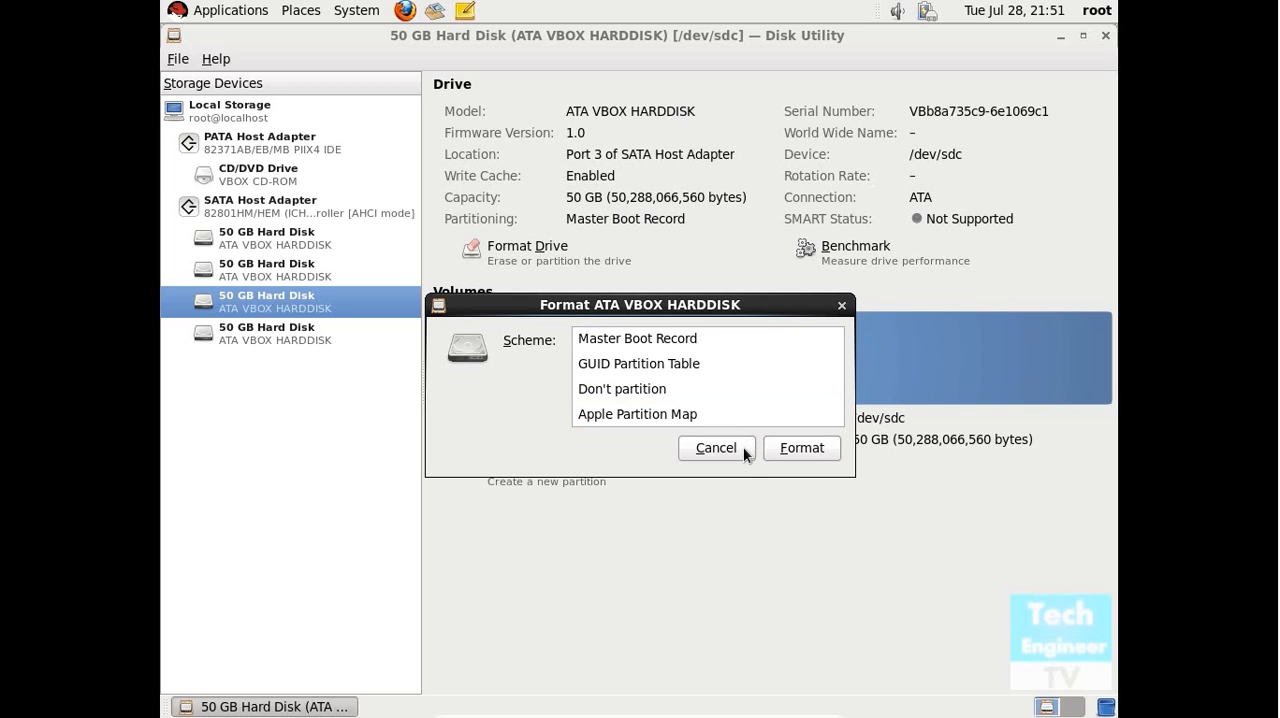
click(745, 338)
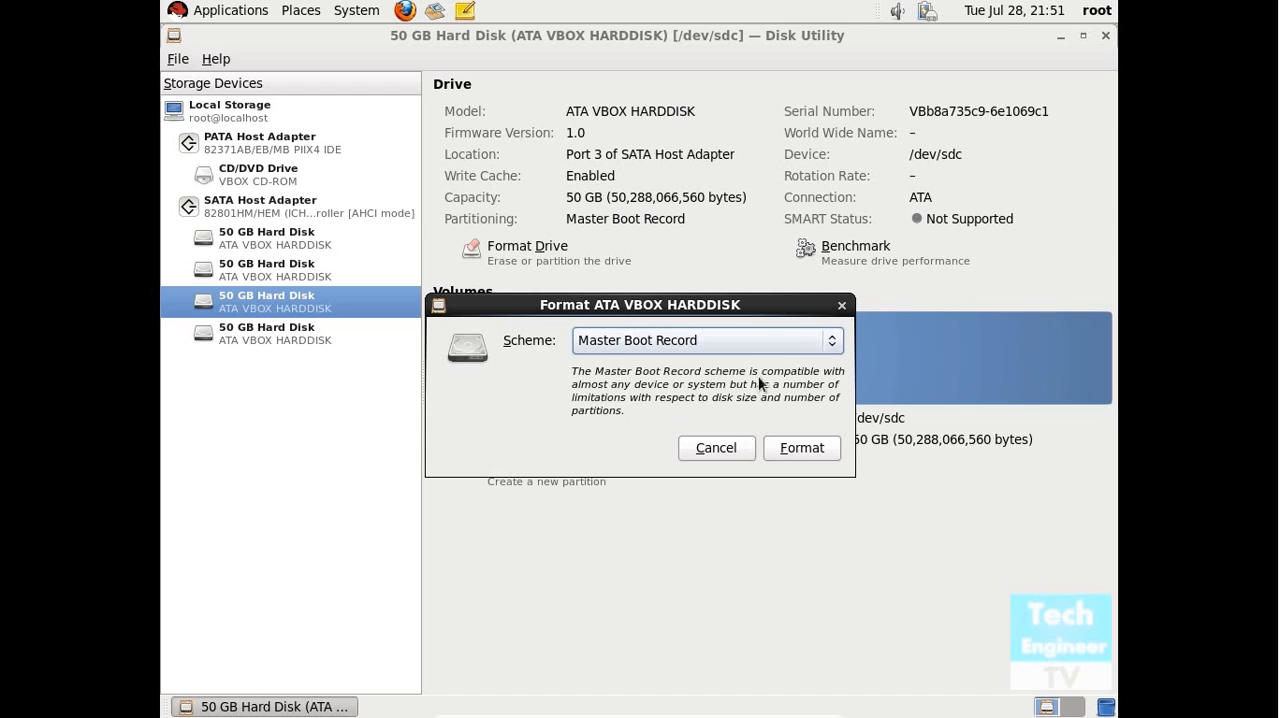
click(800, 449)
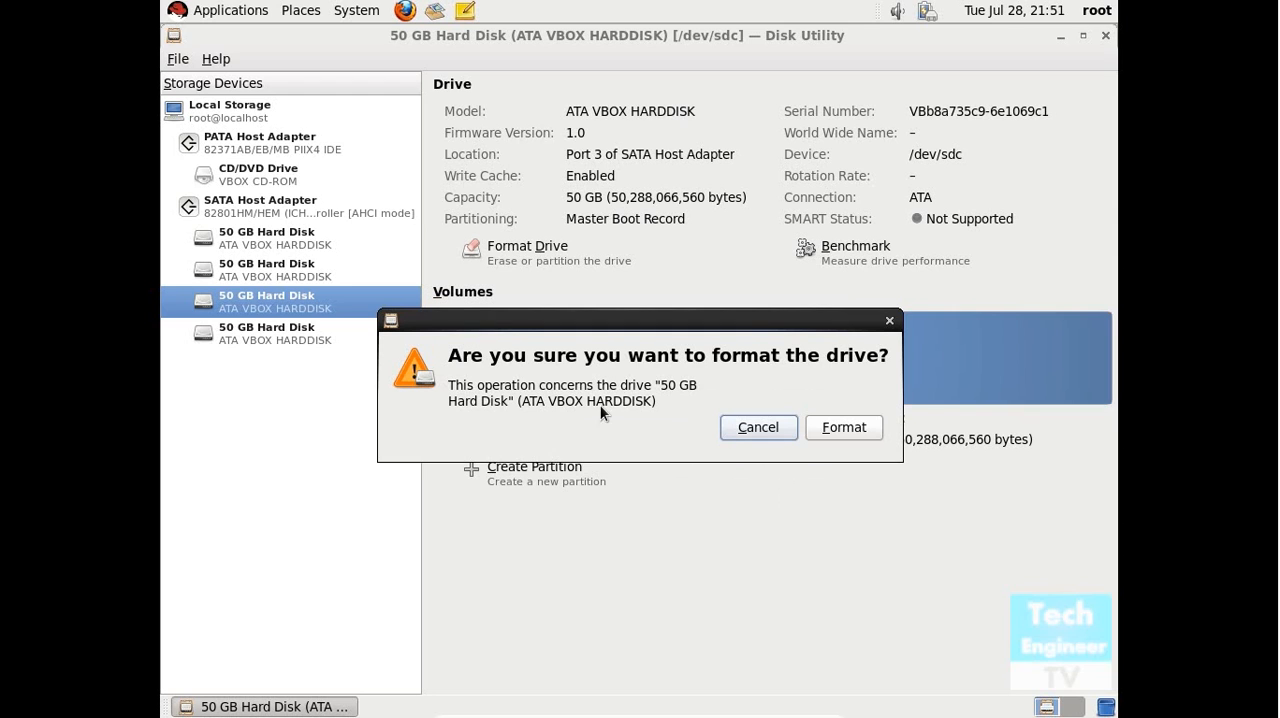
click(840, 428)
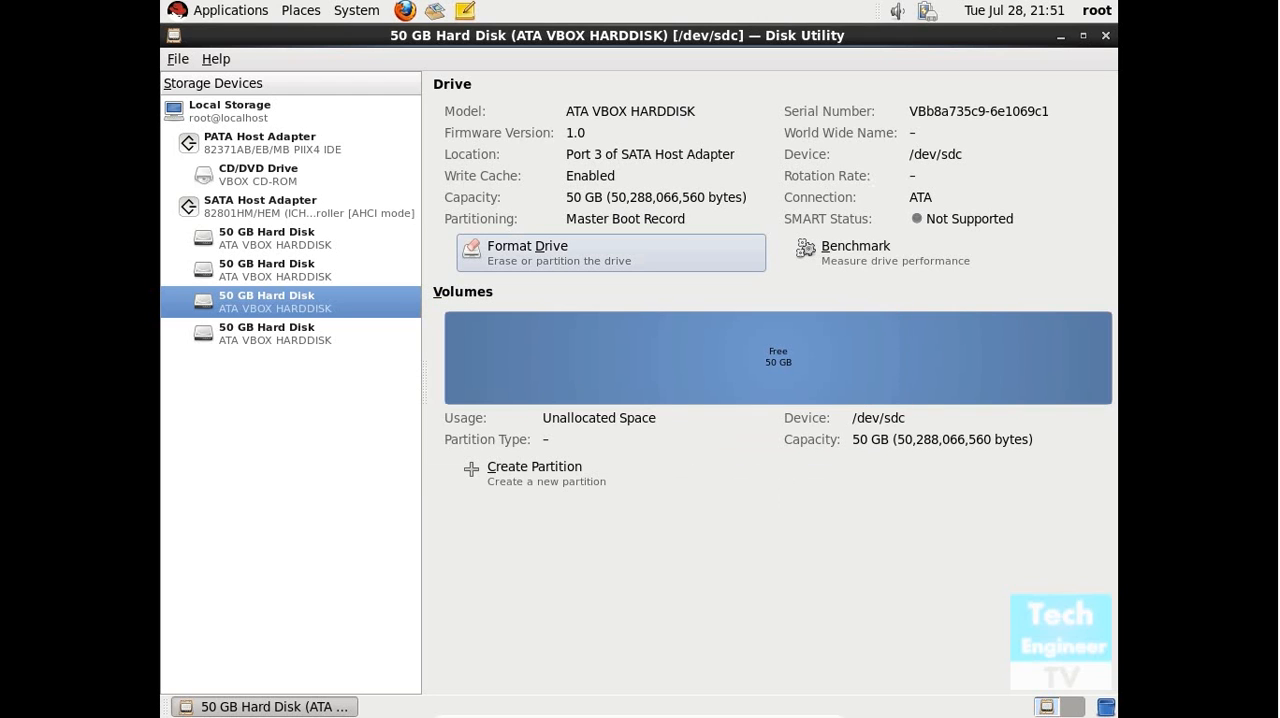
Start a new partition in the free space of /dev/sdc, setting its size to 10.288 GB and its type to Ext4.
click(838, 376)
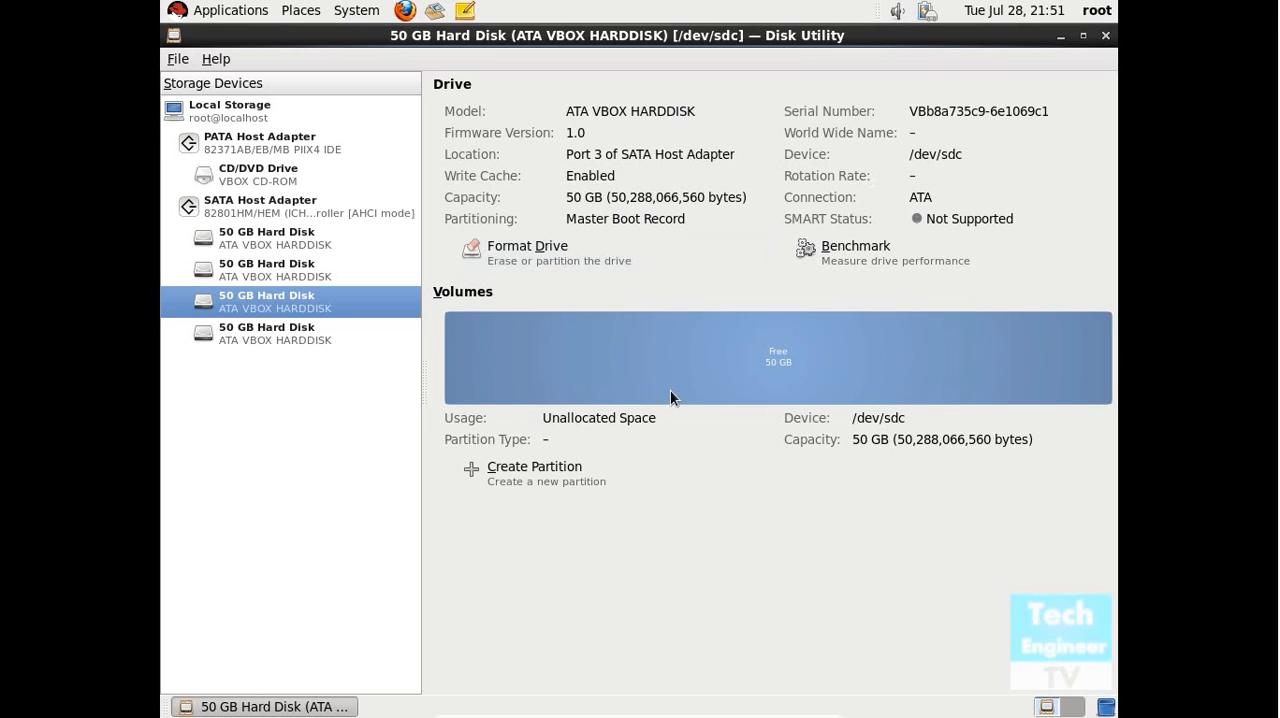
click(560, 470)
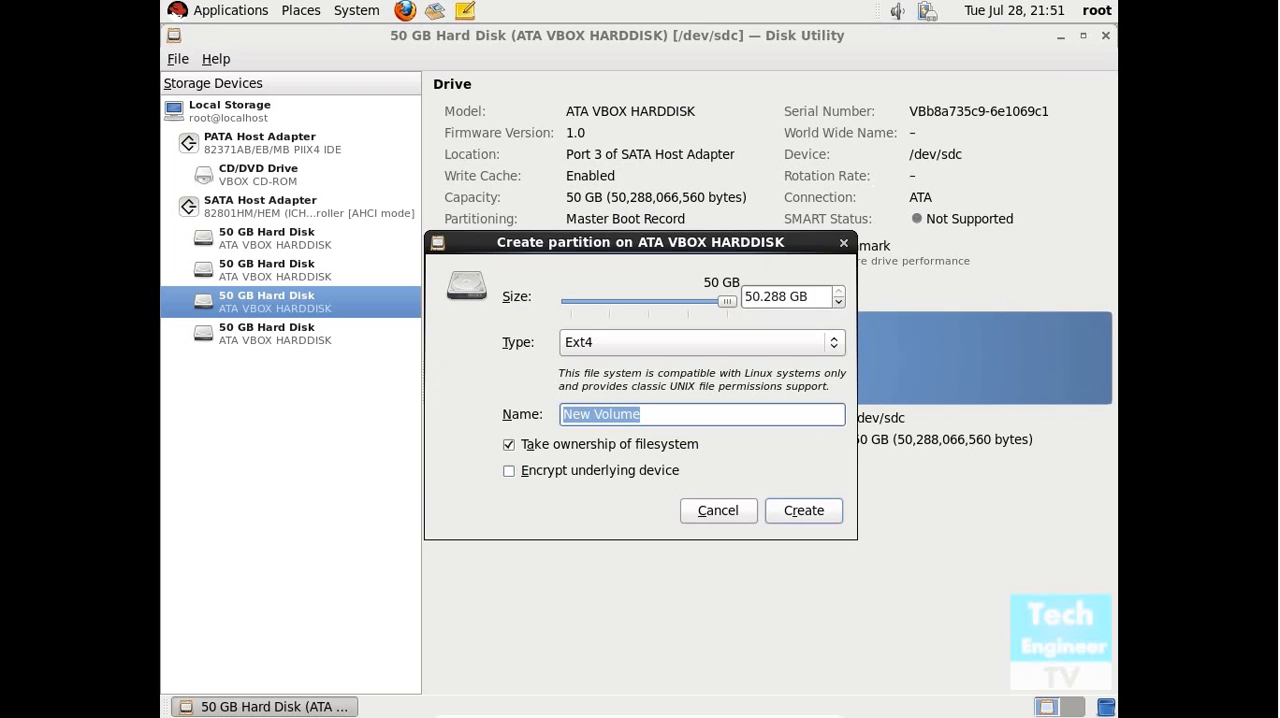
click(752, 297)
key(BackSpace)
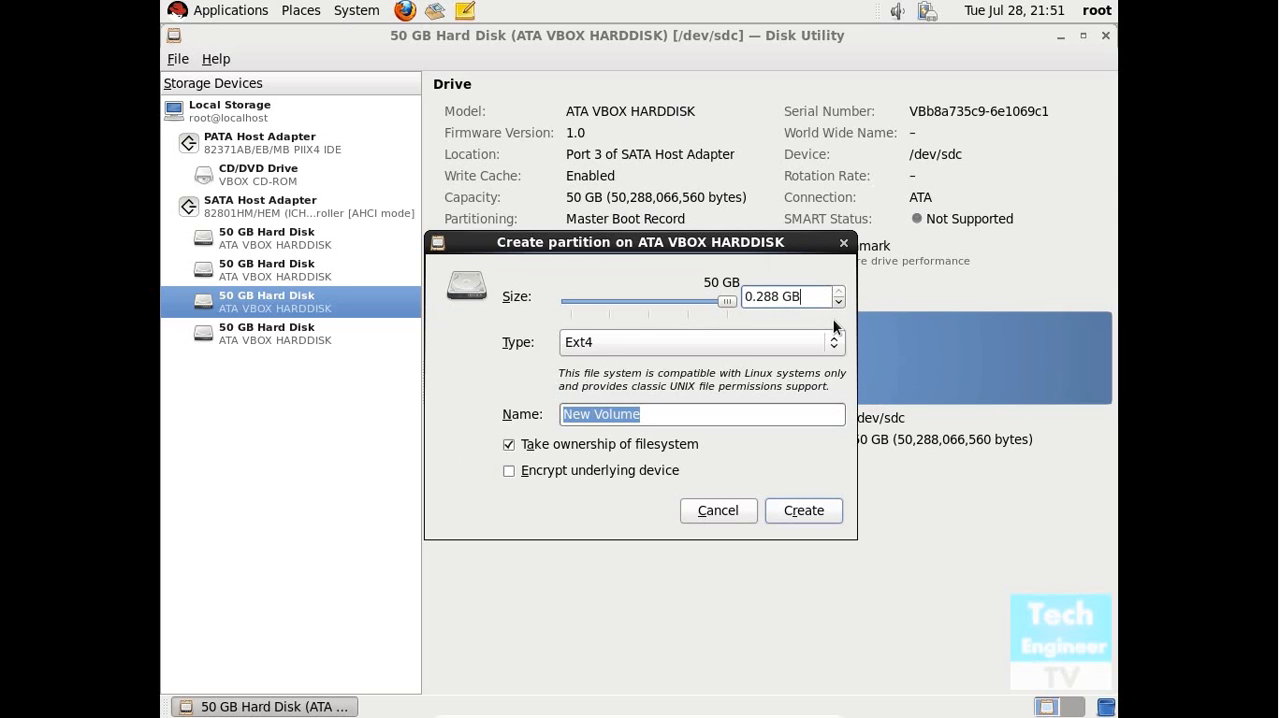
key(Left)
key(Left)
key(Left)
key(Left)
key(Left)
key(Left)
key(Left)
text(1)
click(803, 343)
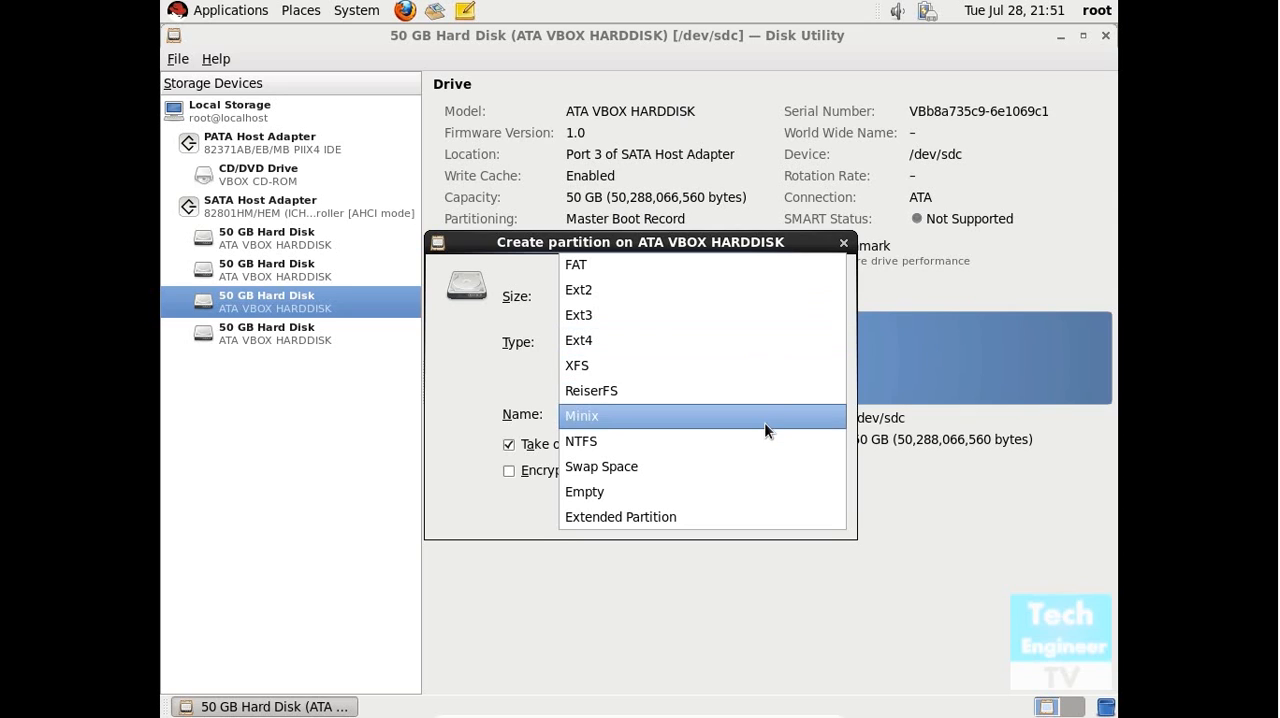
click(749, 342)
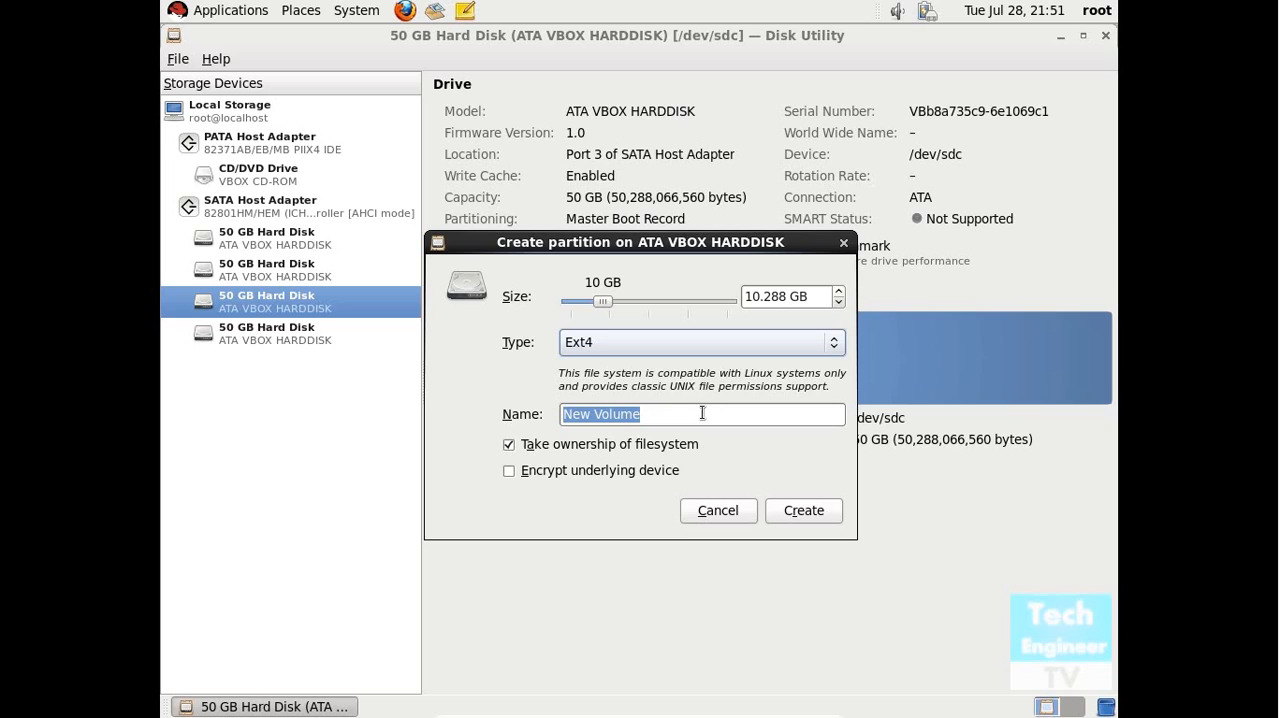
Name the new partition "Test Volume" and create it.
drag(691, 413, 484, 415)
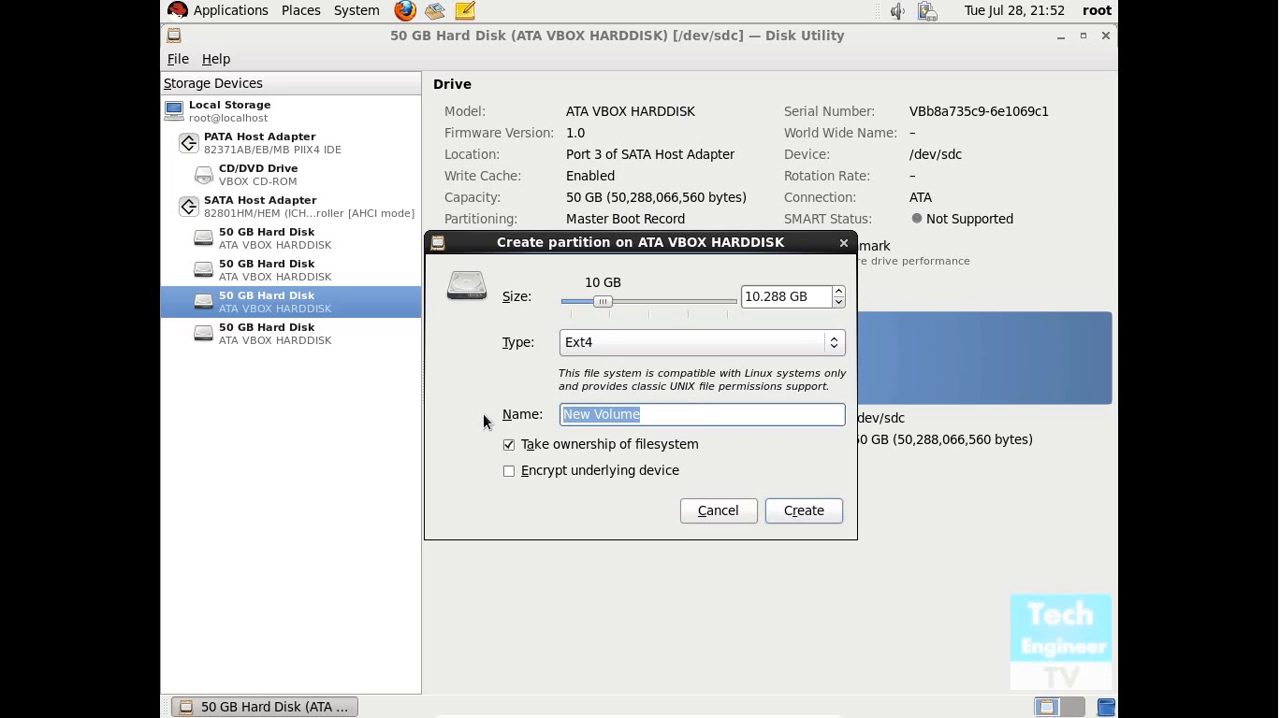
key(BackSpace)
text(Ts)
key(BackSpace)
text(est Volume)
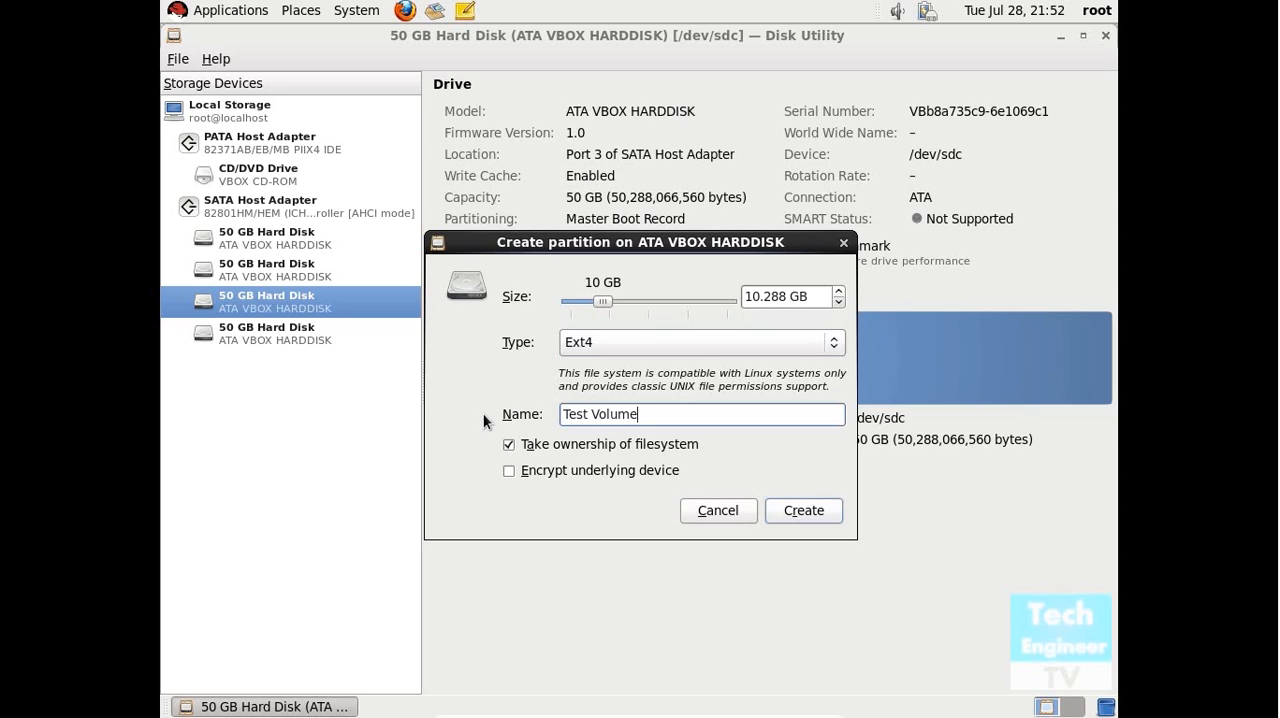
click(791, 515)
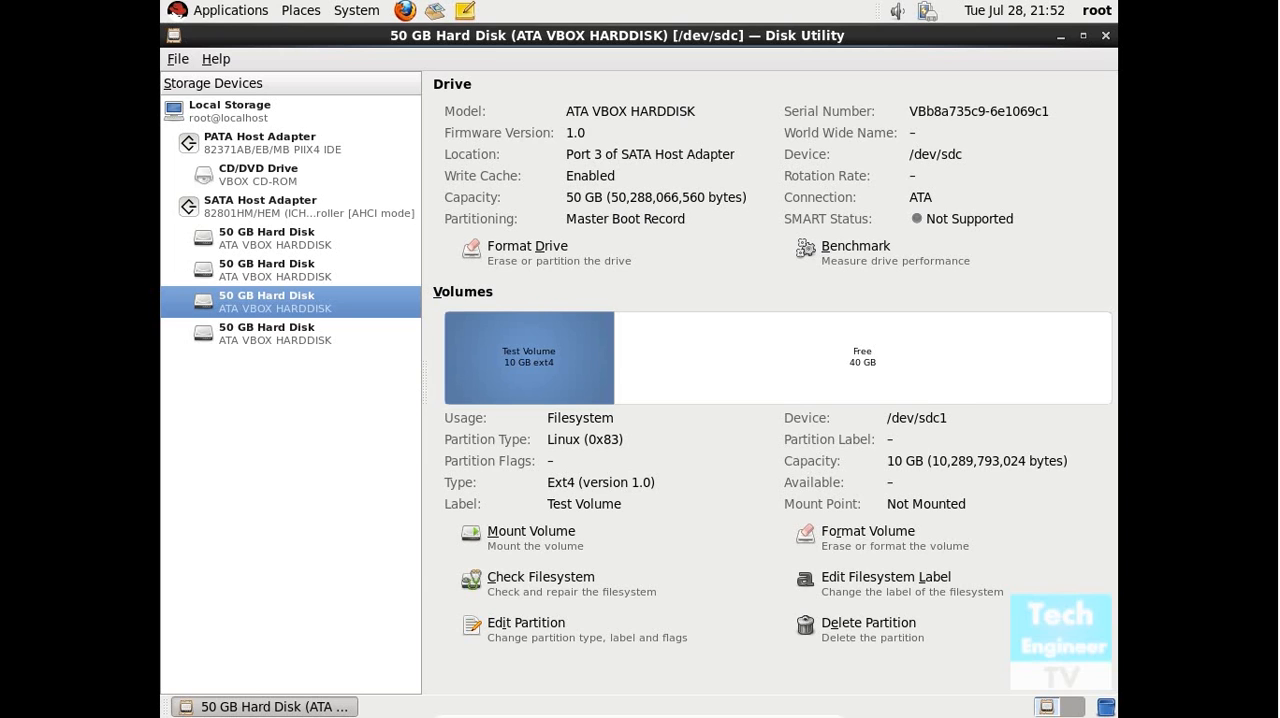
View the filesystem label of Test Volume and run a filesystem check on the partition.
click(924, 585)
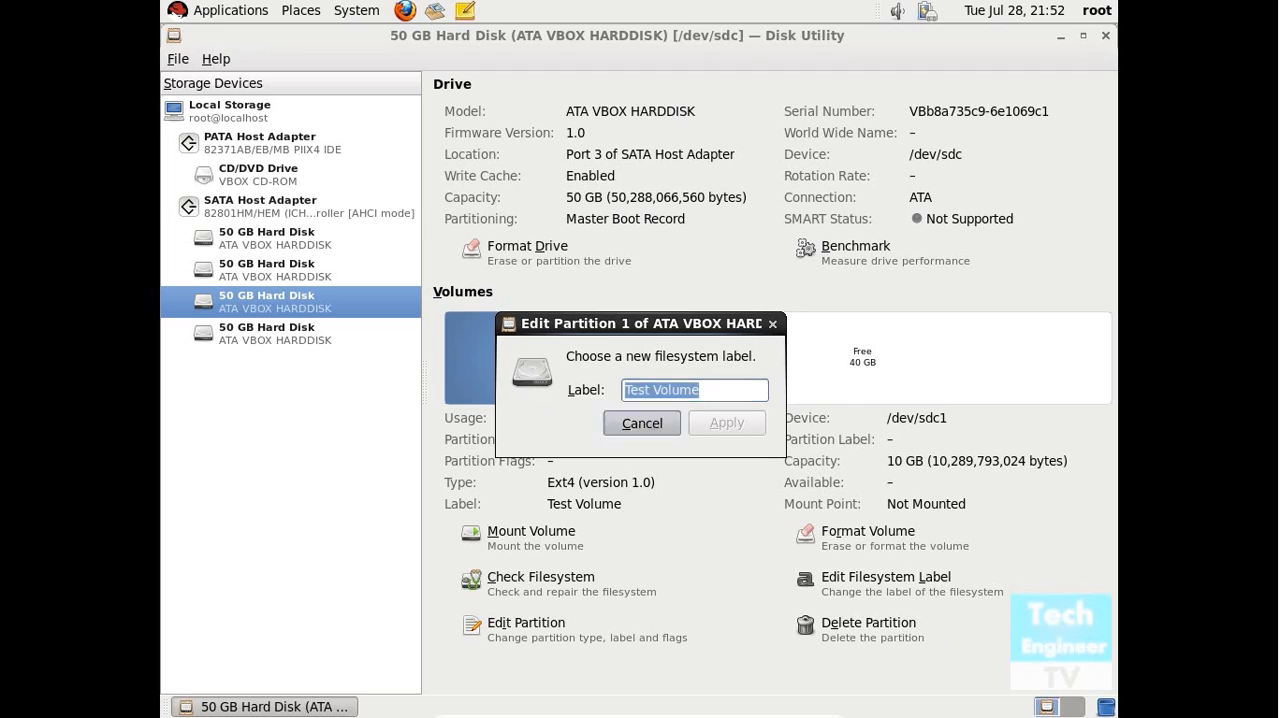
click(641, 422)
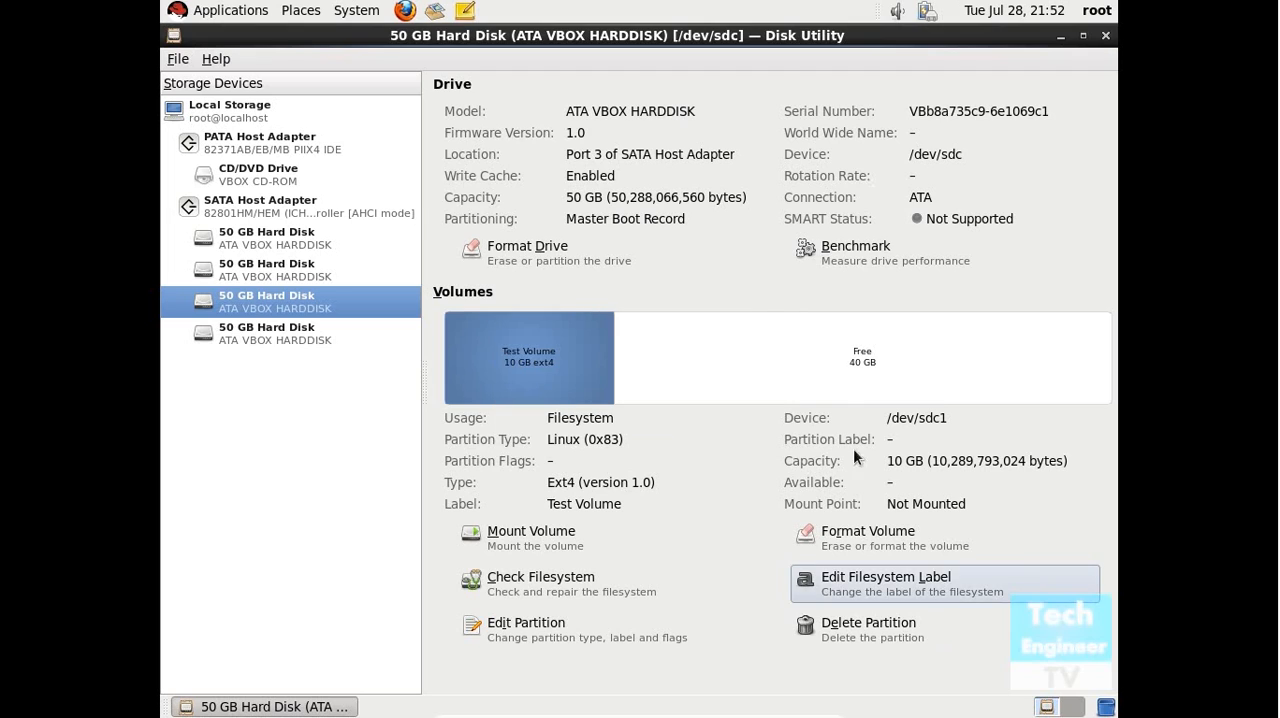
click(571, 594)
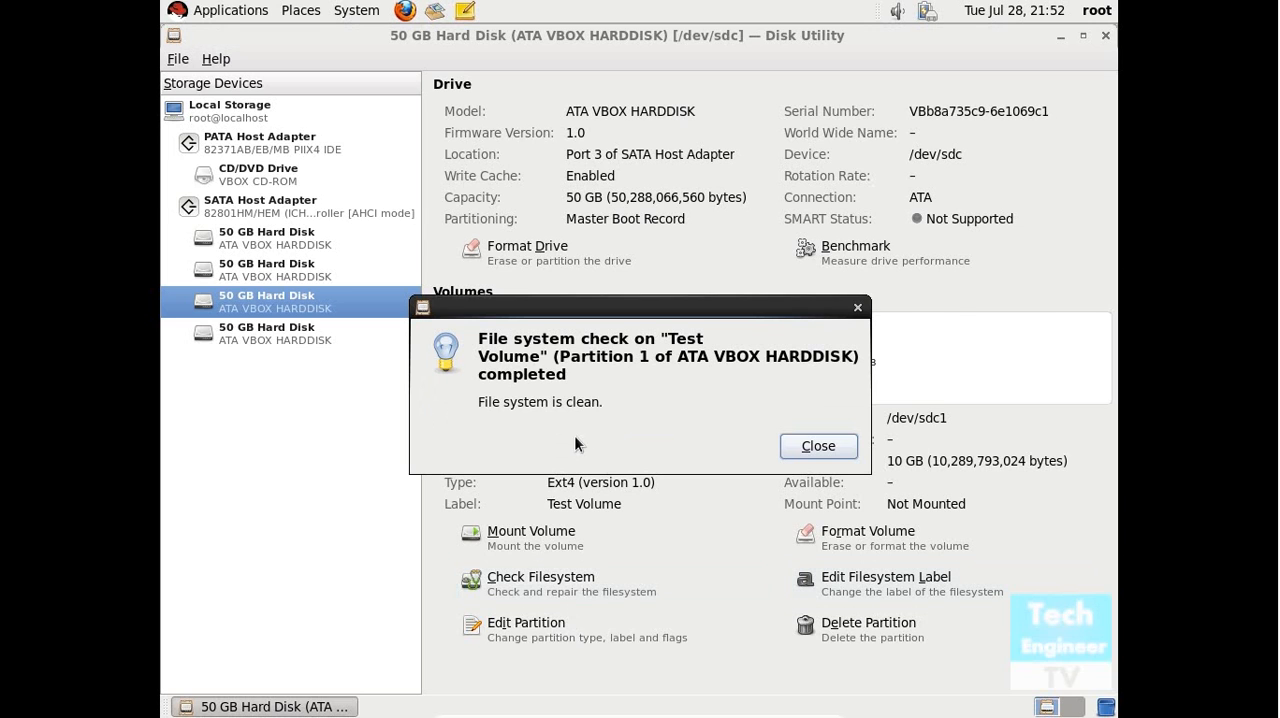
click(806, 446)
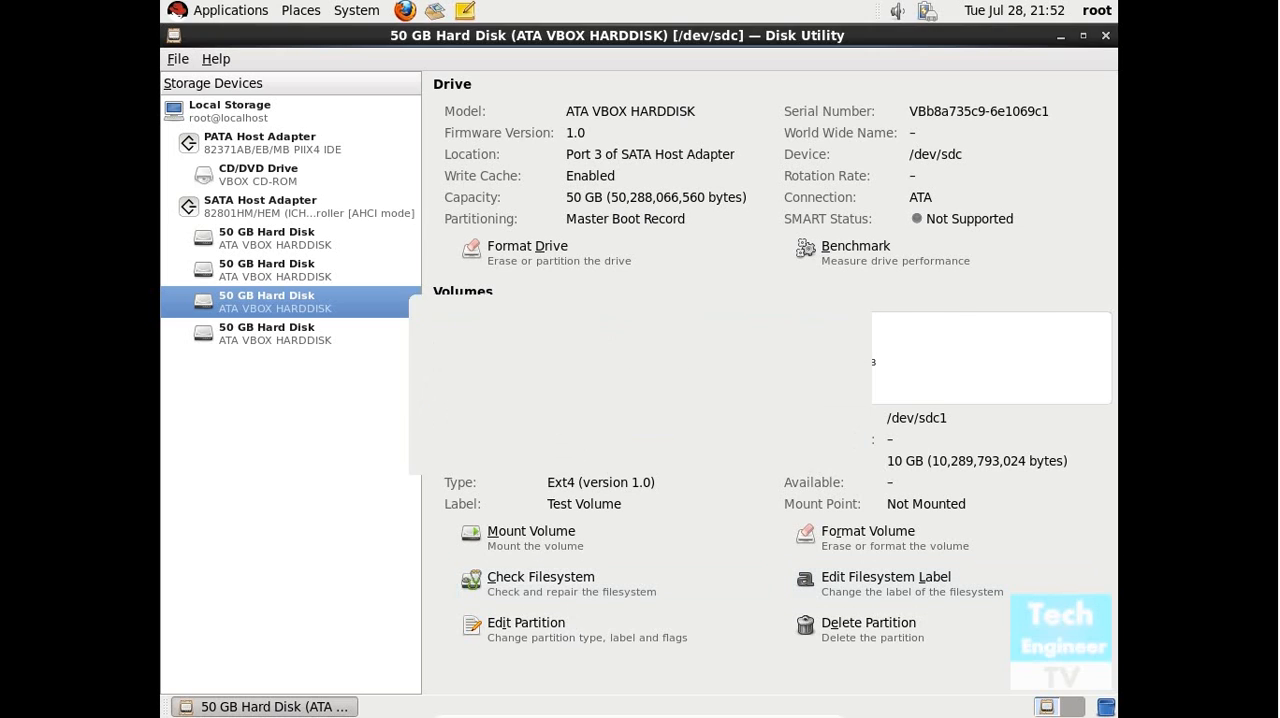
Mount Test Volume and unmount it again.
click(591, 545)
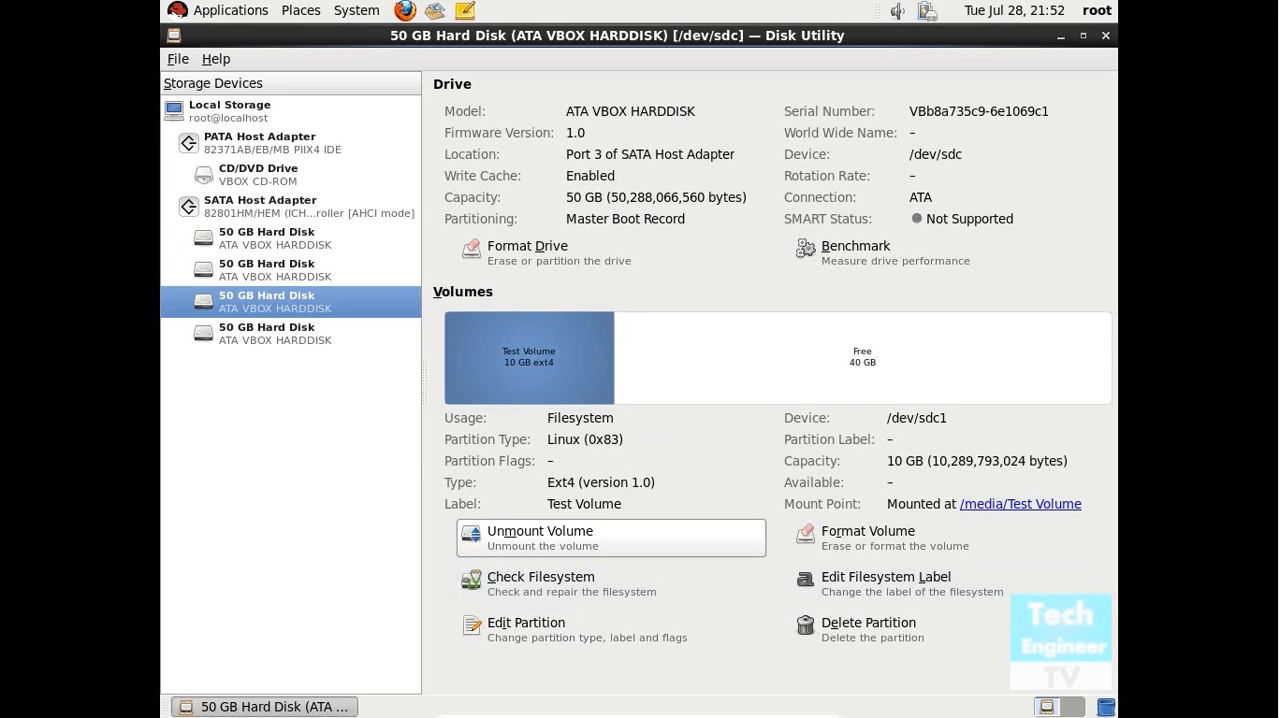
click(594, 547)
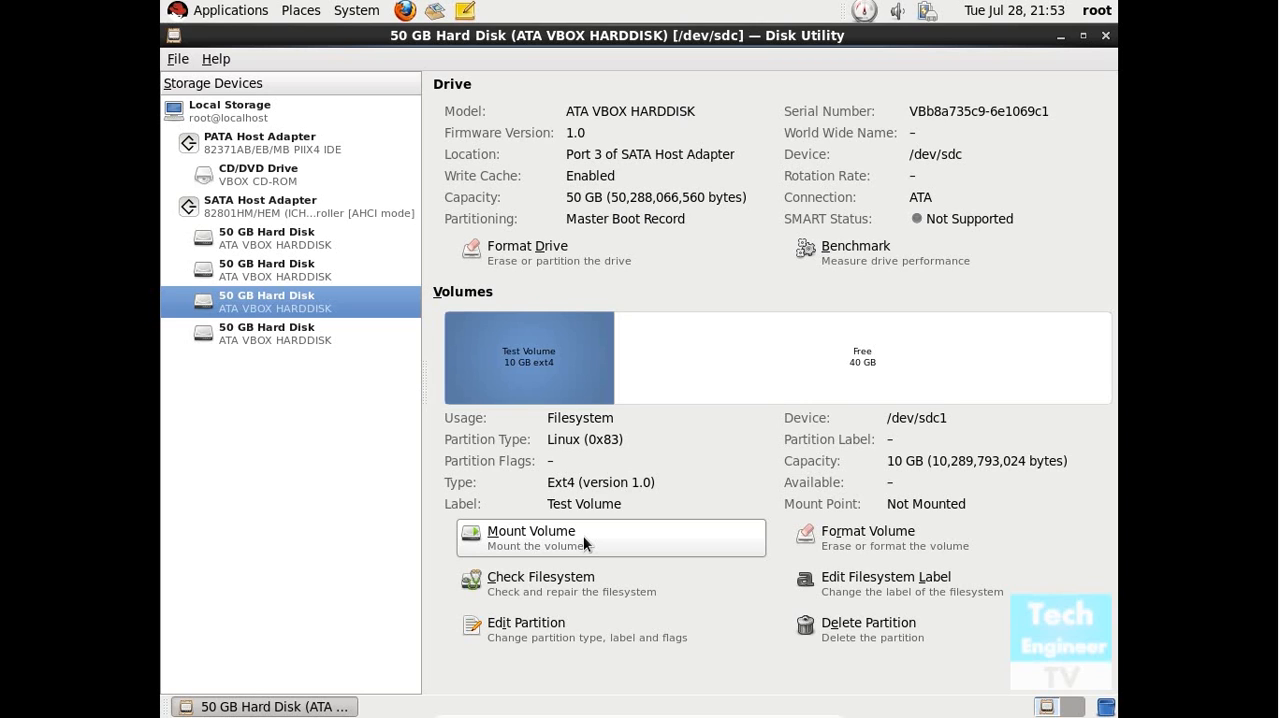
Mount Test Volume again and view the contents of its mount point folder, /media/Test Volume.
click(584, 537)
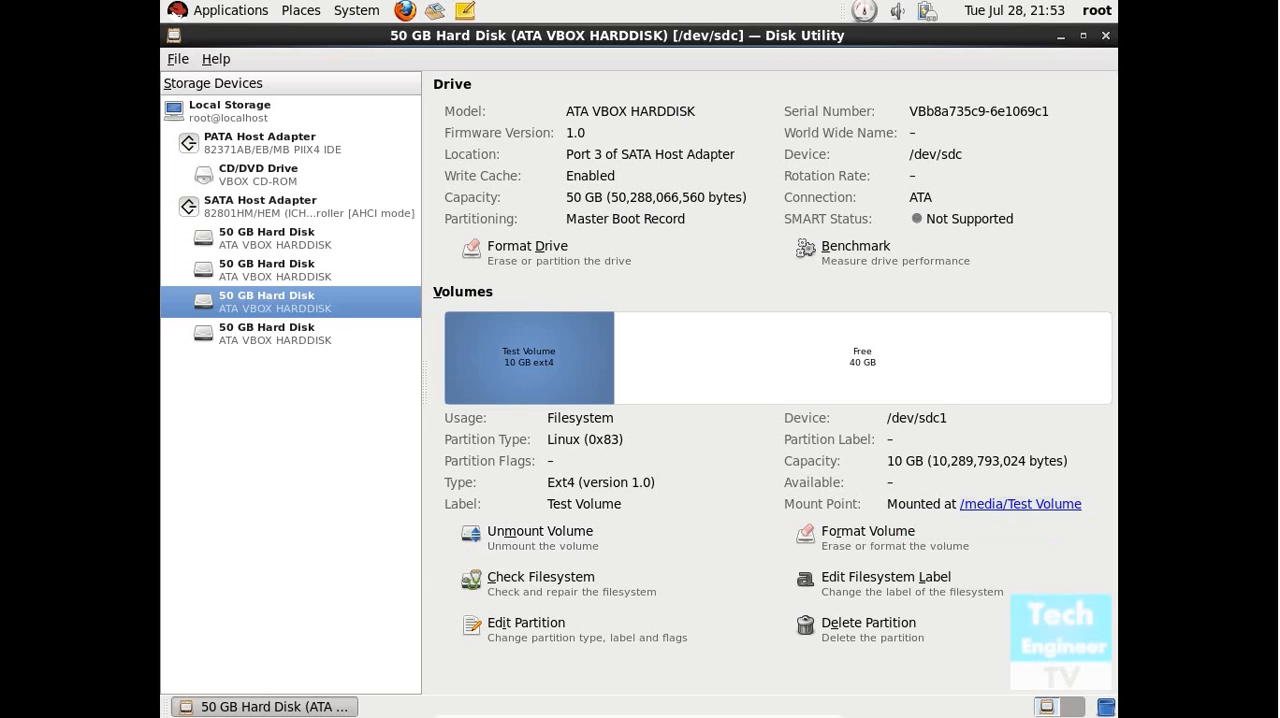
click(1020, 504)
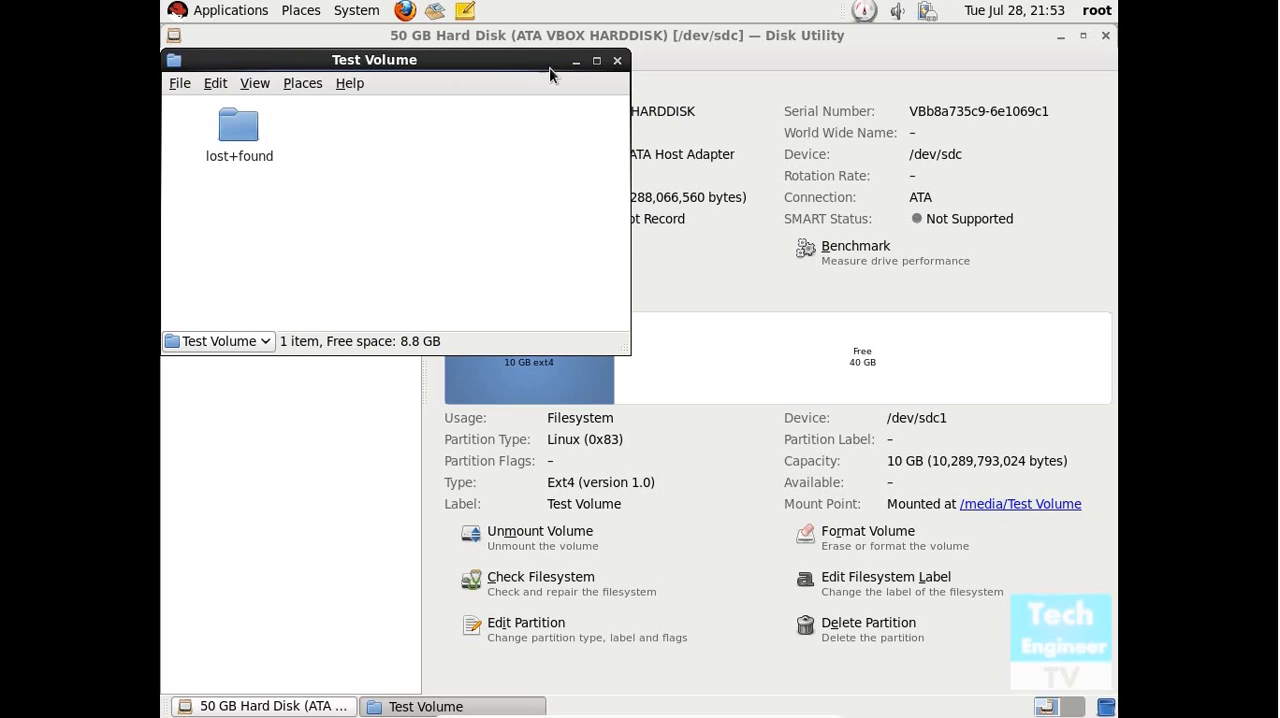
click(617, 60)
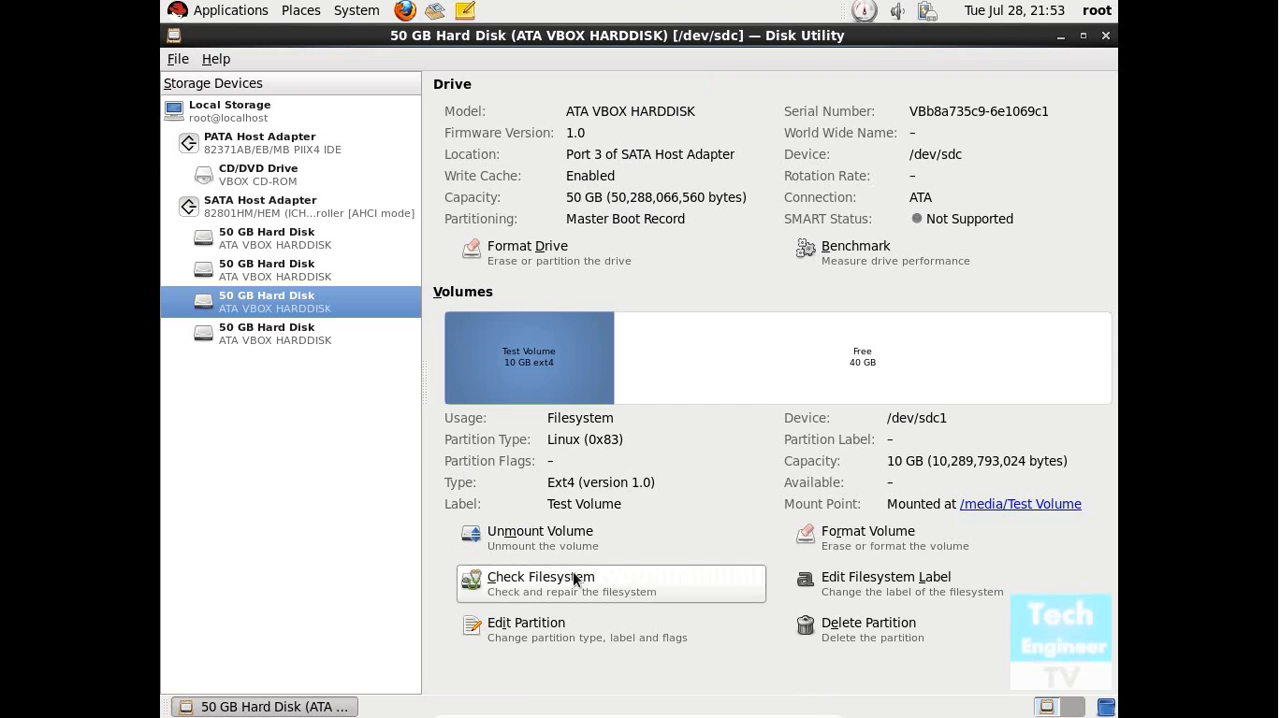
Unmount Test Volume and close Disk Utility.
click(522, 533)
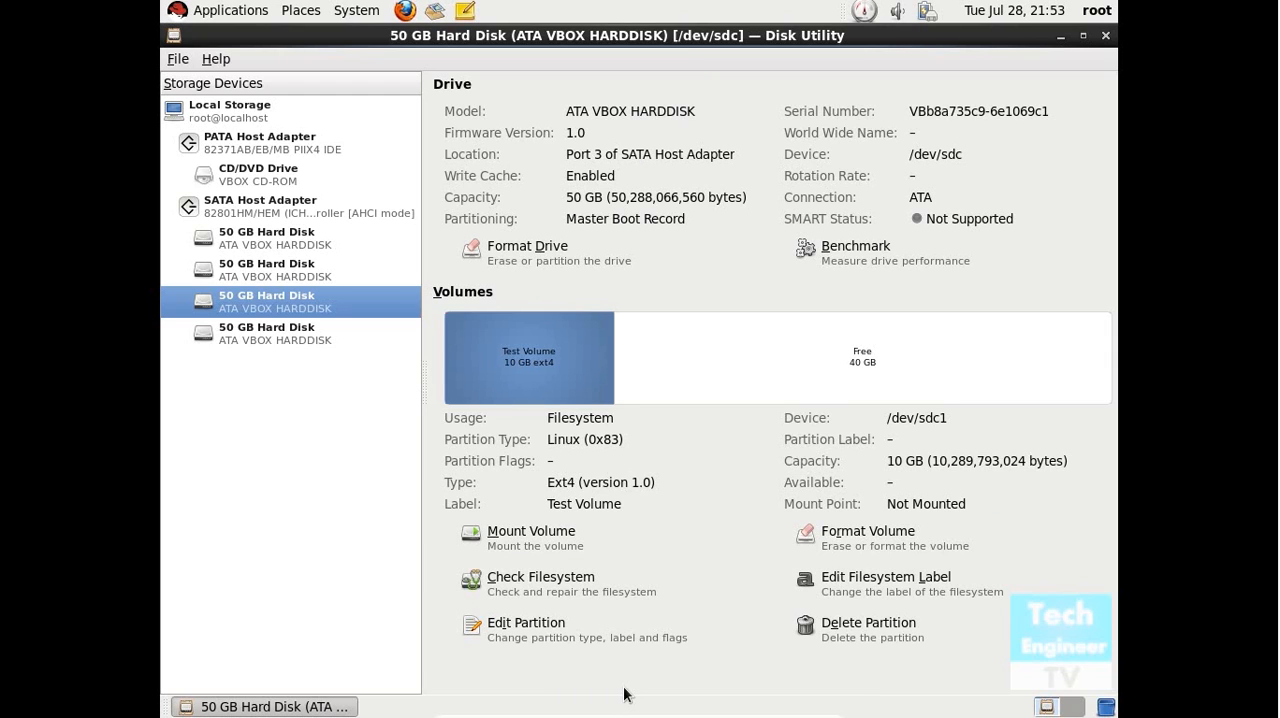
click(1105, 35)
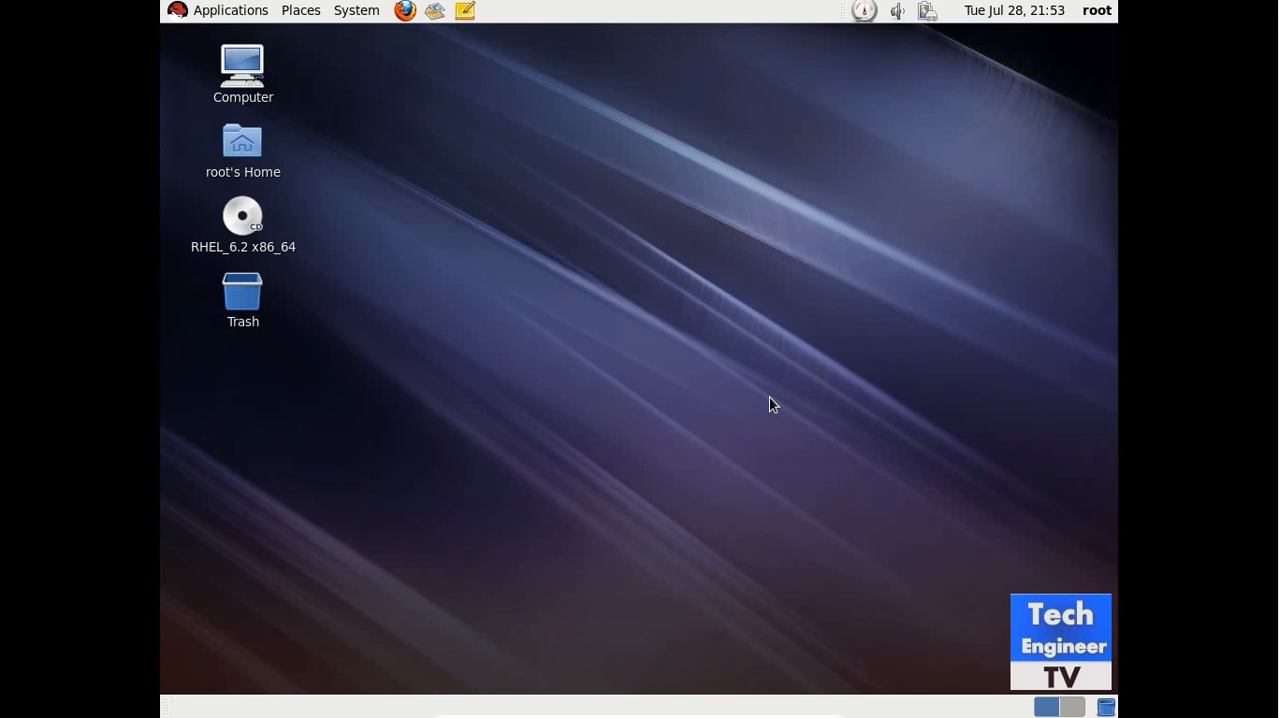